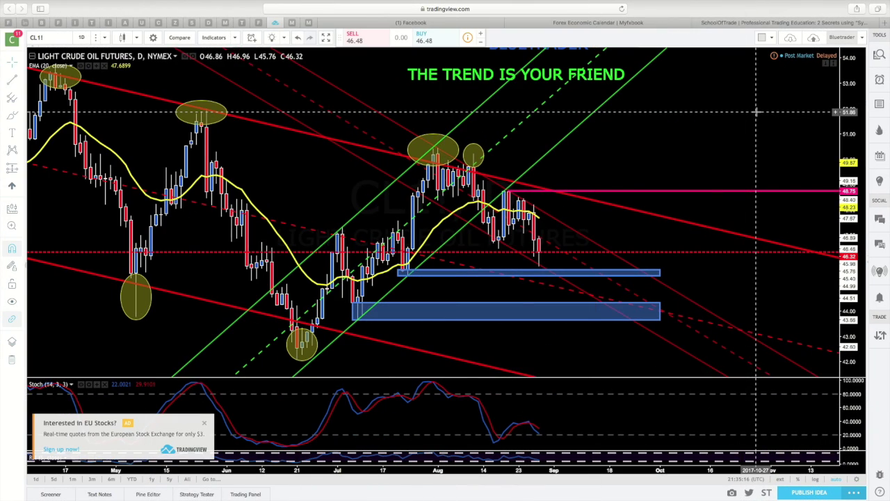
Close the EU stocks advertisement and examine the latest daily candles against the trend channels and the blue support zones.
{"action": "left_click", "coordinate": [205, 424]}
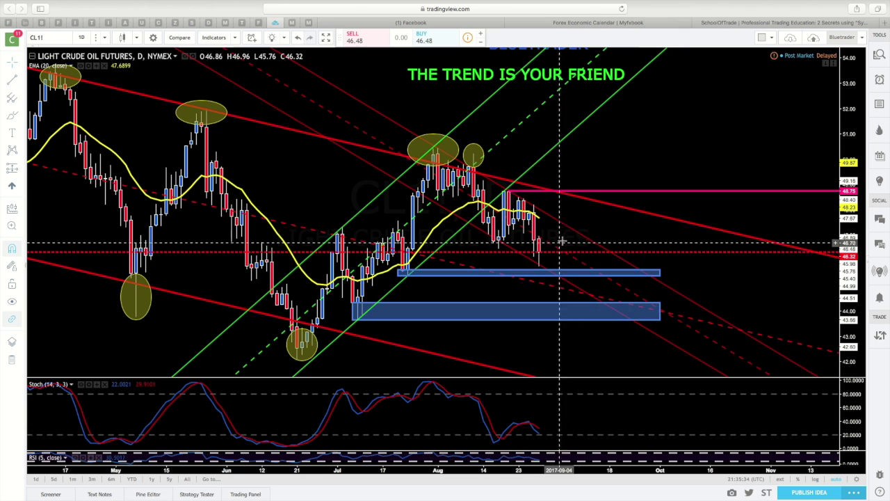
{"action": "scroll", "coordinate": [564, 241], "scroll_direction": "right", "scroll_amount": 2}
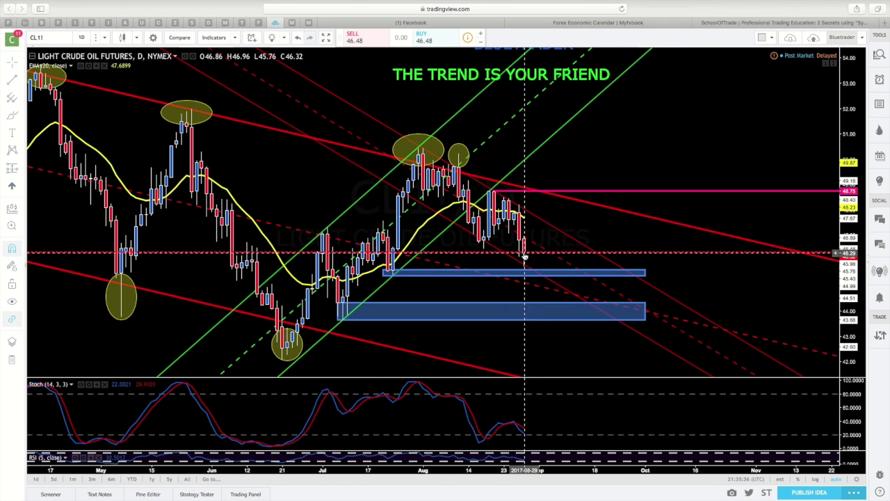
{"action": "scroll", "coordinate": [537, 233], "scroll_direction": "right", "scroll_amount": 1}
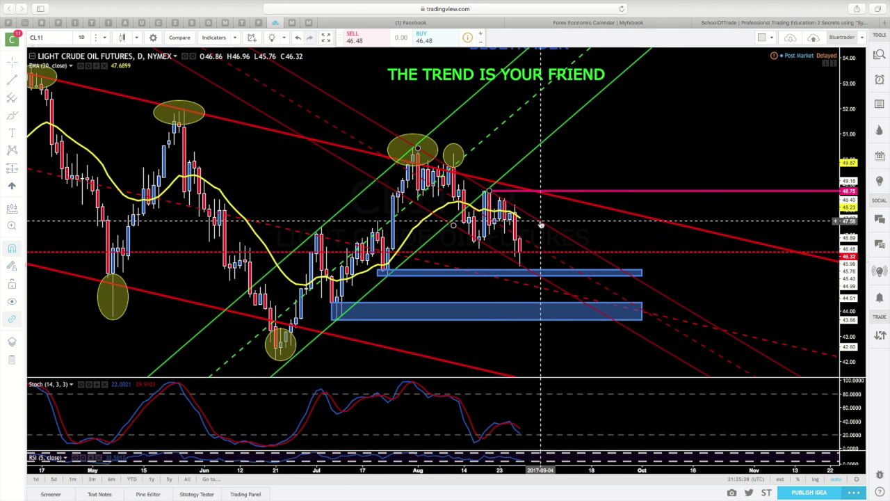
{"action": "scroll", "coordinate": [540, 229], "scroll_direction": "right", "scroll_amount": 1}
{"action": "left_click", "coordinate": [397, 269]}
{"action": "left_click", "coordinate": [619, 280]}
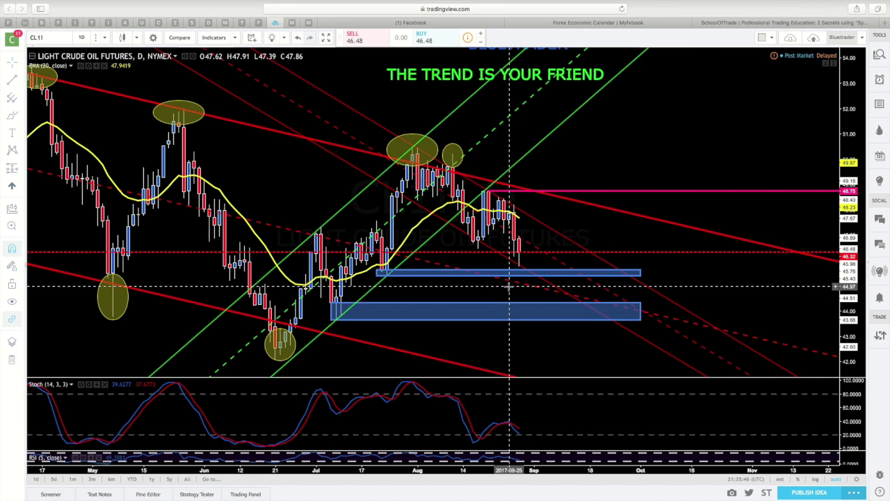
{"action": "scroll", "coordinate": [509, 286], "scroll_direction": "left", "scroll_amount": 5}
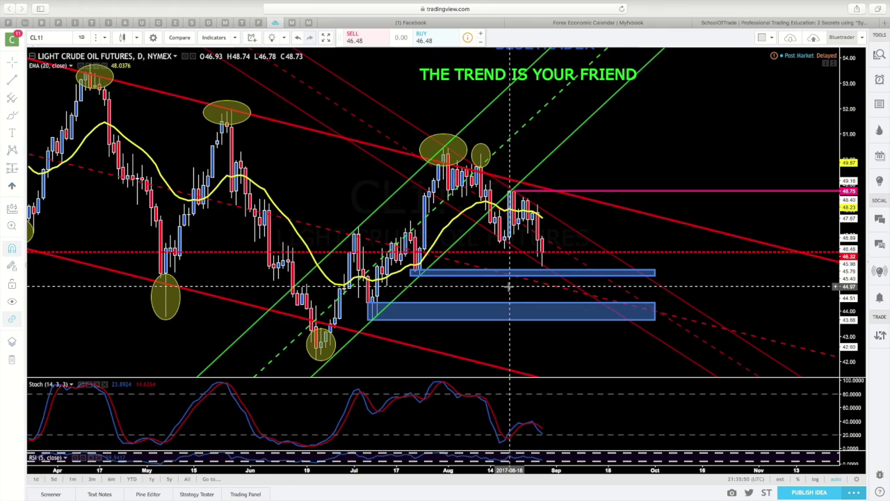
{"action": "scroll", "coordinate": [508, 286], "scroll_direction": "left", "scroll_amount": 3}
{"action": "scroll", "coordinate": [508, 286], "scroll_direction": "right", "scroll_amount": 3}
{"action": "scroll", "coordinate": [535, 317], "scroll_direction": "down", "scroll_amount": 2}
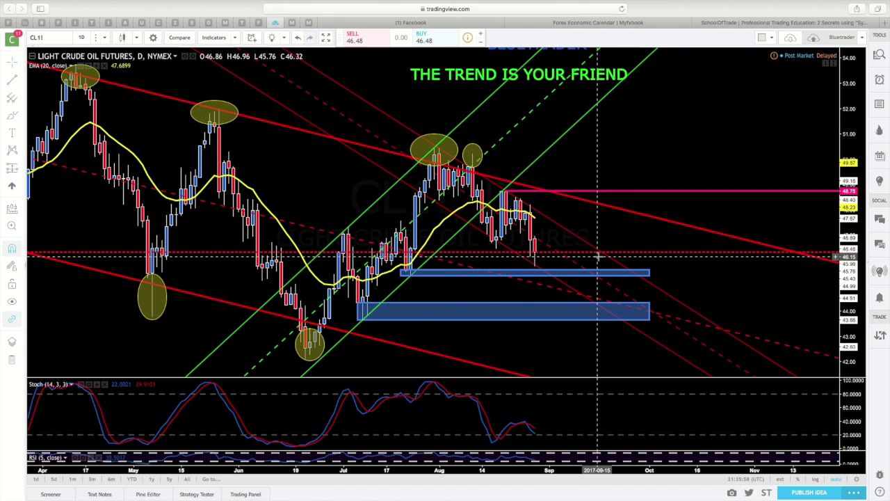
Delete the rising green parallel channel from the daily crude oil chart.
{"action": "left_click", "coordinate": [531, 167]}
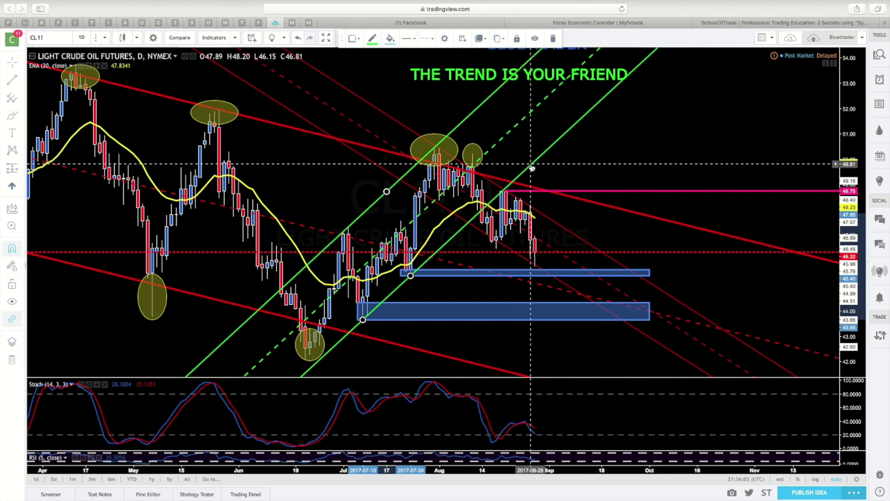
{"action": "key", "text": "Delete"}
{"action": "scroll", "coordinate": [532, 165], "scroll_direction": "up", "scroll_amount": 2}
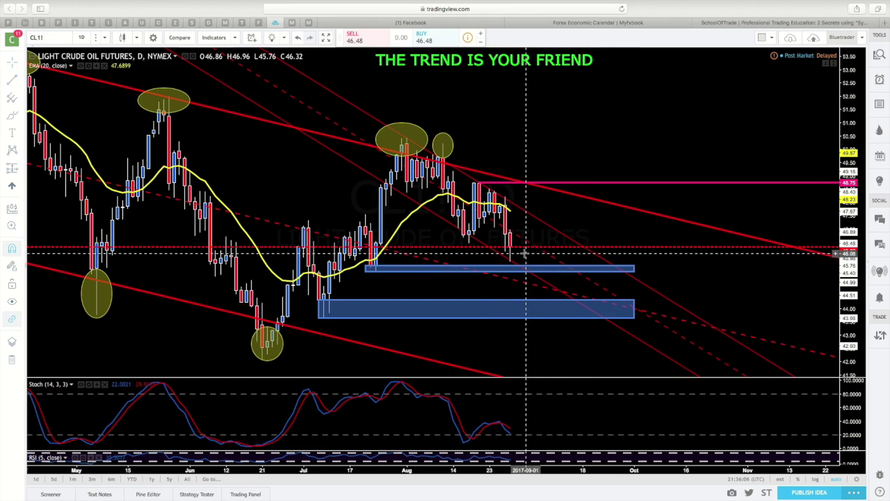
Switch the crude oil futures chart to the 1 hour interval.
{"action": "scroll", "coordinate": [556, 253], "scroll_direction": "down", "scroll_amount": 3}
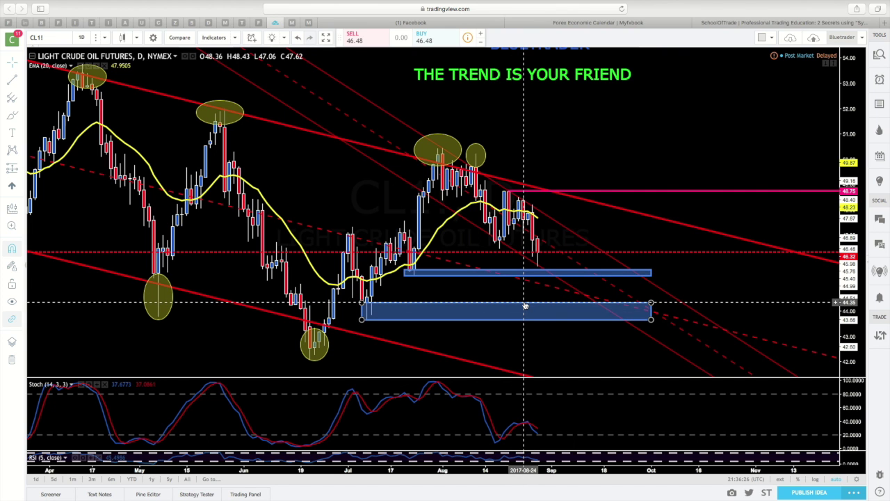
{"action": "scroll", "coordinate": [525, 306], "scroll_direction": "right", "scroll_amount": 5}
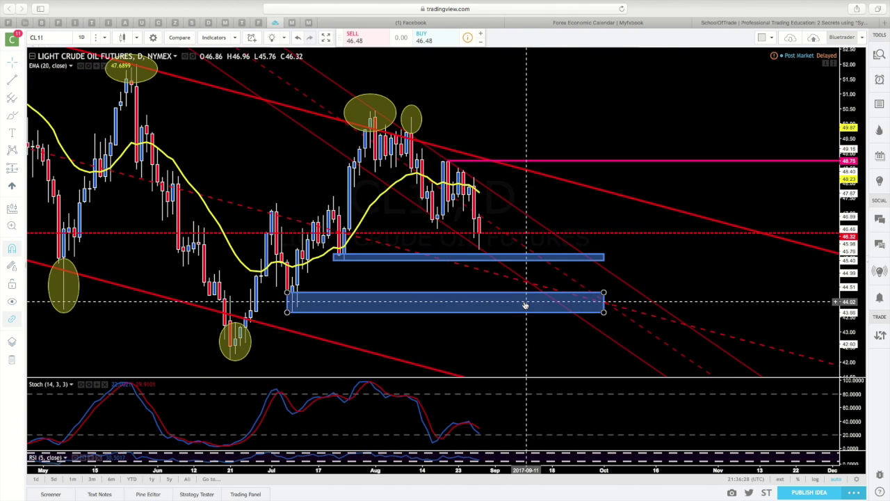
{"action": "scroll", "coordinate": [466, 278], "scroll_direction": "right", "scroll_amount": 3}
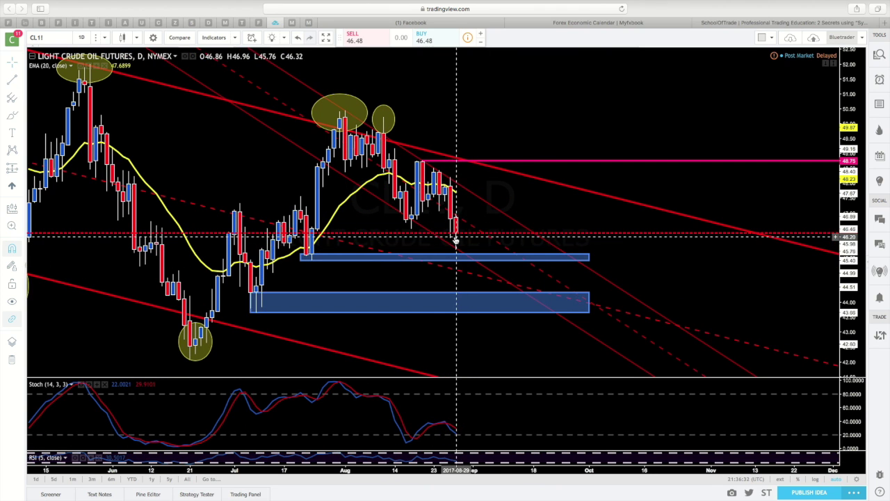
{"action": "scroll", "coordinate": [470, 219], "scroll_direction": "right", "scroll_amount": 1}
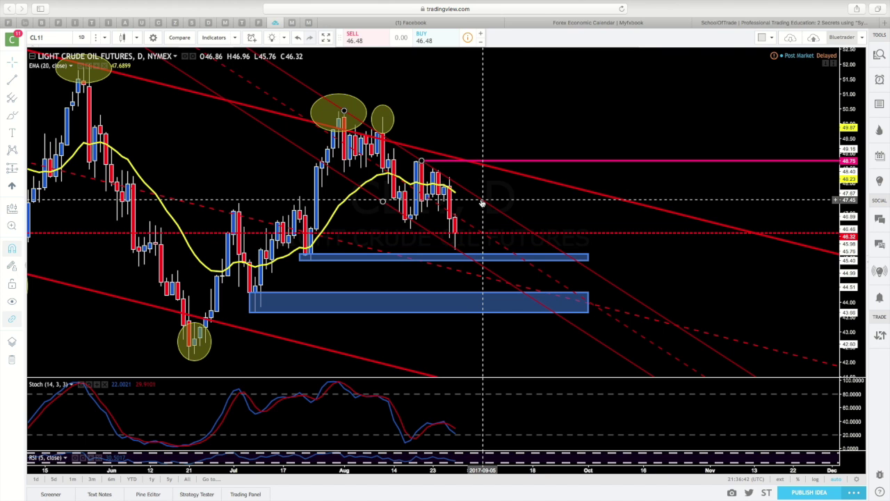
{"action": "scroll", "coordinate": [482, 202], "scroll_direction": "up", "scroll_amount": 1}
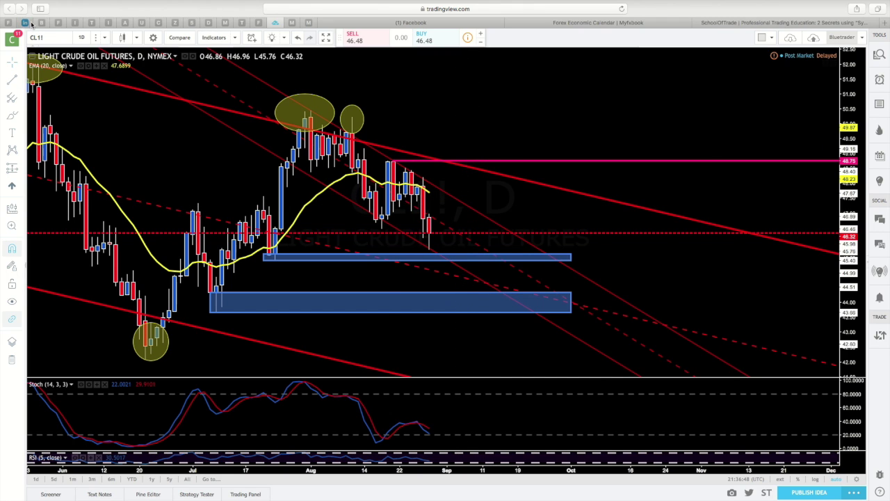
{"action": "left_click", "coordinate": [83, 37]}
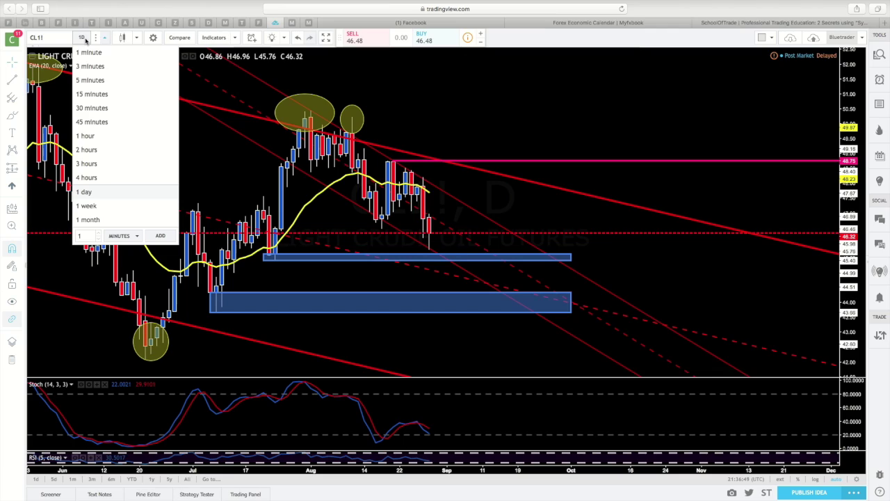
{"action": "left_click", "coordinate": [106, 136]}
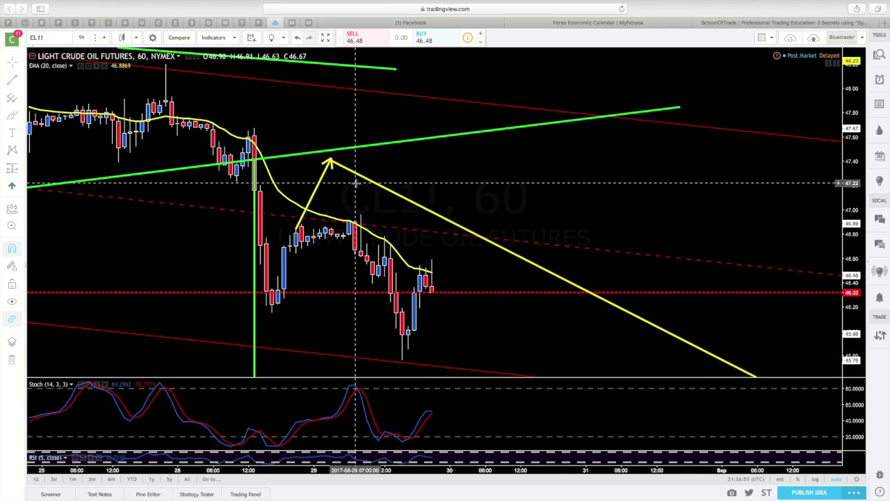
Examine the hourly price action around the green triangle, from the August highs down to the white support levels.
{"action": "scroll", "coordinate": [445, 199], "scroll_direction": "down", "scroll_amount": 4}
{"action": "scroll", "coordinate": [421, 200], "scroll_direction": "down", "scroll_amount": 3}
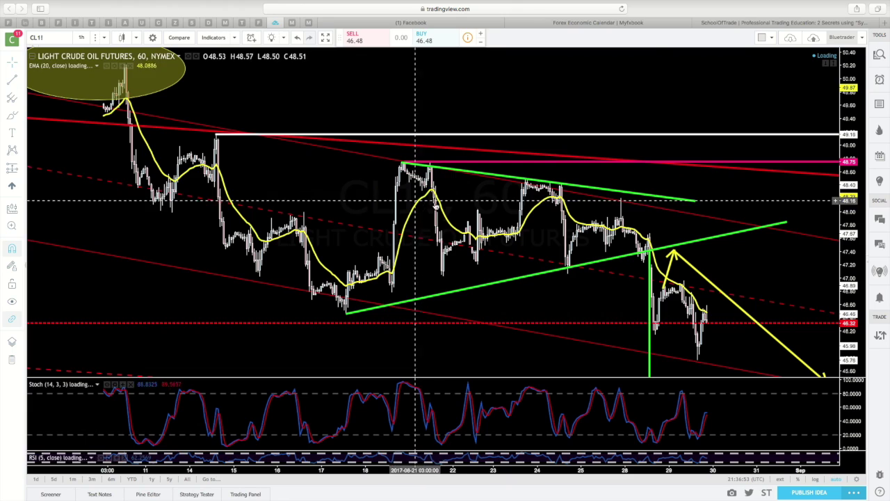
{"action": "scroll", "coordinate": [456, 199], "scroll_direction": "down", "scroll_amount": 2}
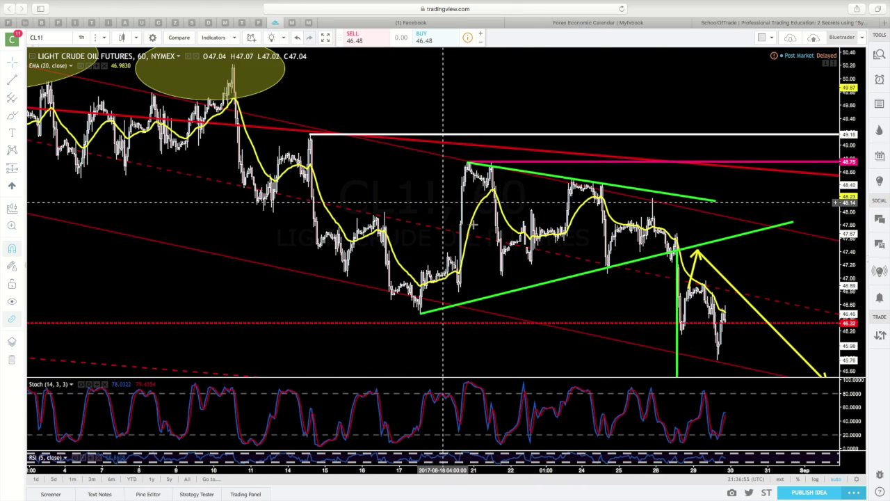
{"action": "scroll", "coordinate": [602, 295], "scroll_direction": "up", "scroll_amount": 4}
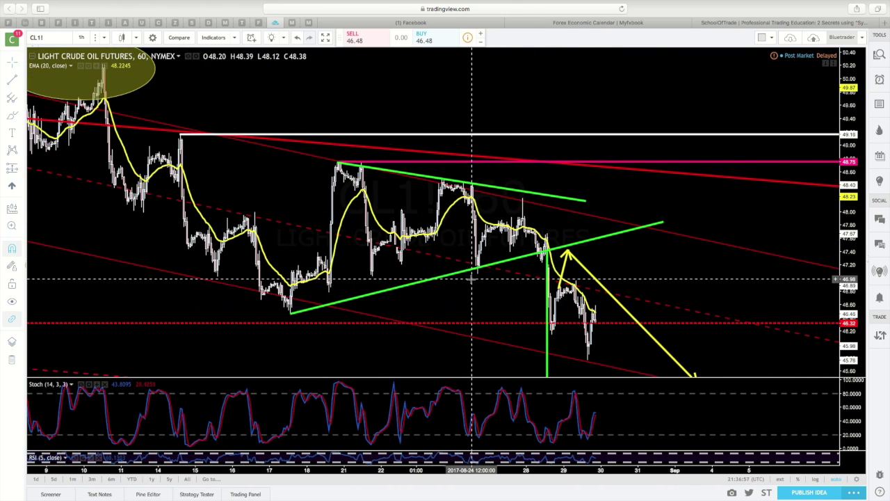
{"action": "scroll", "coordinate": [443, 272], "scroll_direction": "down", "scroll_amount": 4}
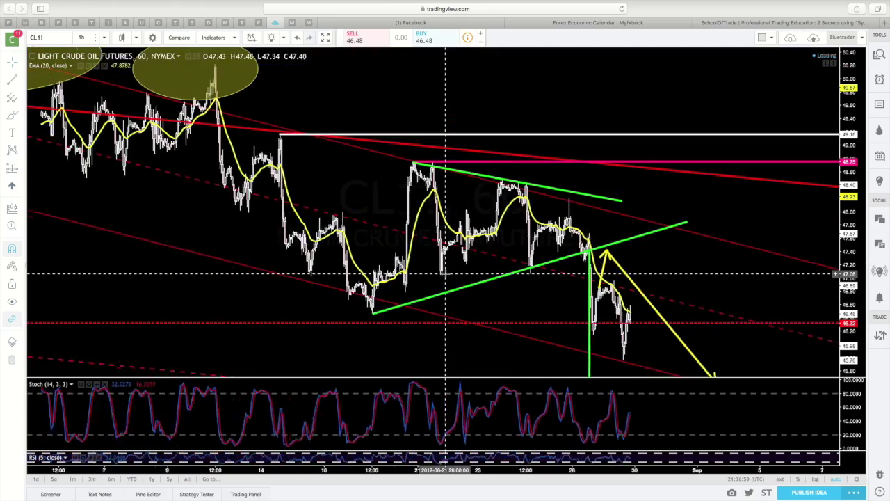
{"action": "scroll", "coordinate": [446, 274], "scroll_direction": "down", "scroll_amount": 3}
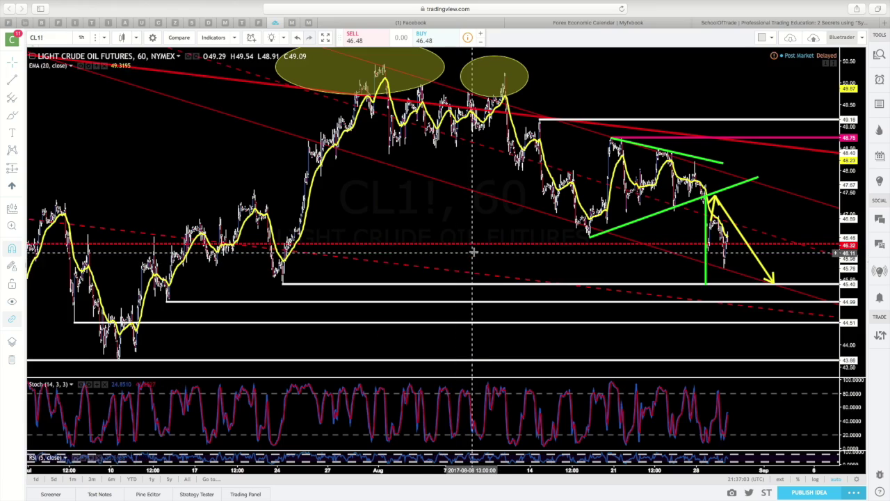
{"action": "scroll", "coordinate": [478, 248], "scroll_direction": "up", "scroll_amount": 3}
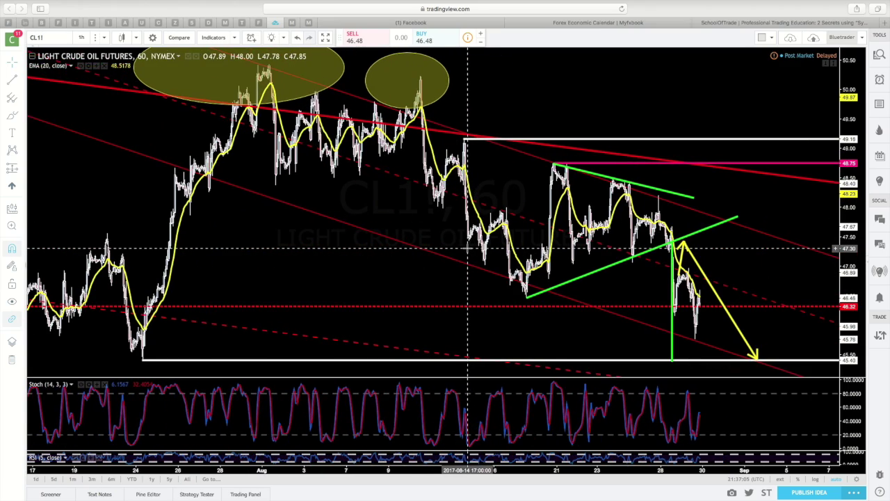
{"action": "scroll", "coordinate": [467, 249], "scroll_direction": "up", "scroll_amount": 3}
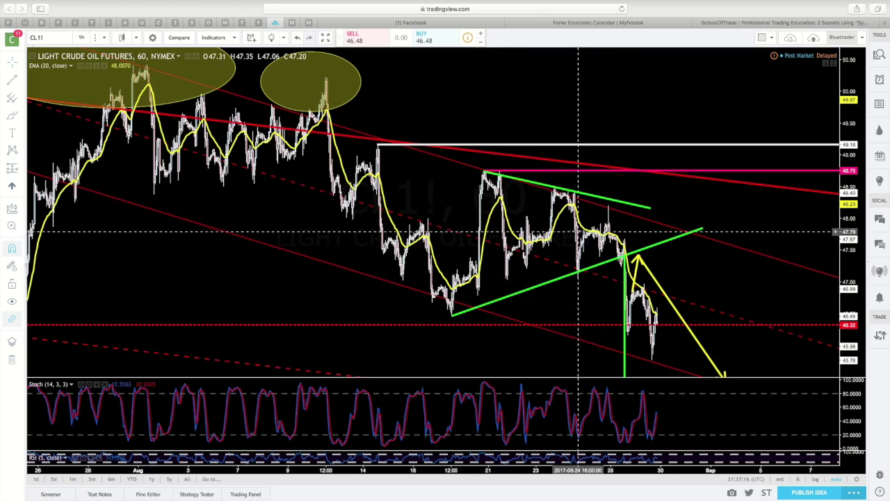
{"action": "scroll", "coordinate": [592, 223], "scroll_direction": "down", "scroll_amount": 5}
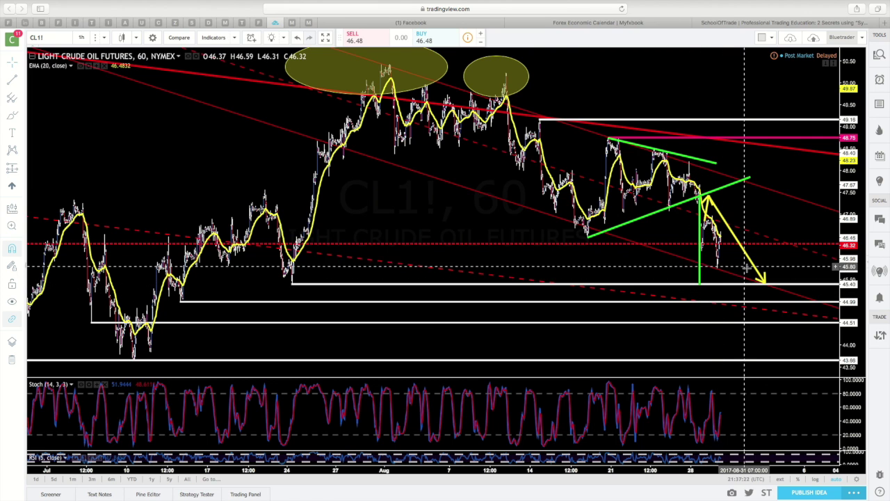
Examine the latest hourly candles below the triangle against the yellow projection arrows, the EMA and the falling red channel.
{"action": "scroll", "coordinate": [752, 264], "scroll_direction": "up", "scroll_amount": 8}
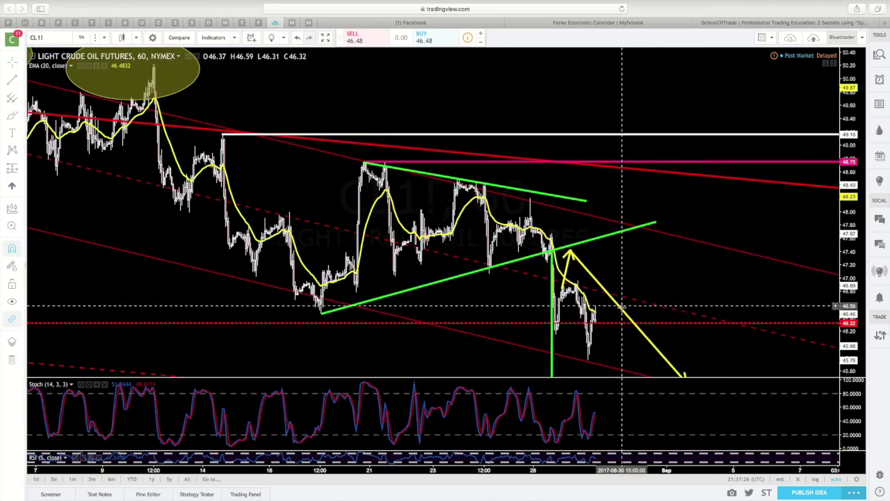
{"action": "scroll", "coordinate": [584, 316], "scroll_direction": "up", "scroll_amount": 5}
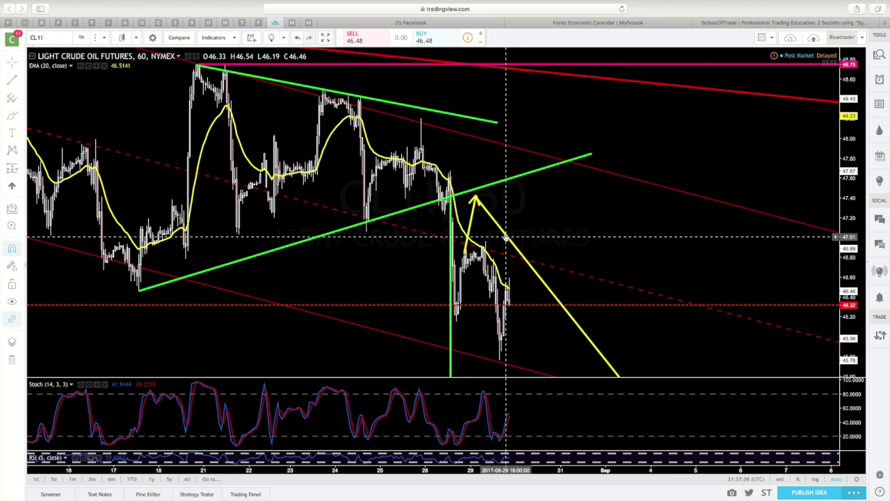
{"action": "scroll", "coordinate": [522, 228], "scroll_direction": "down", "scroll_amount": 5}
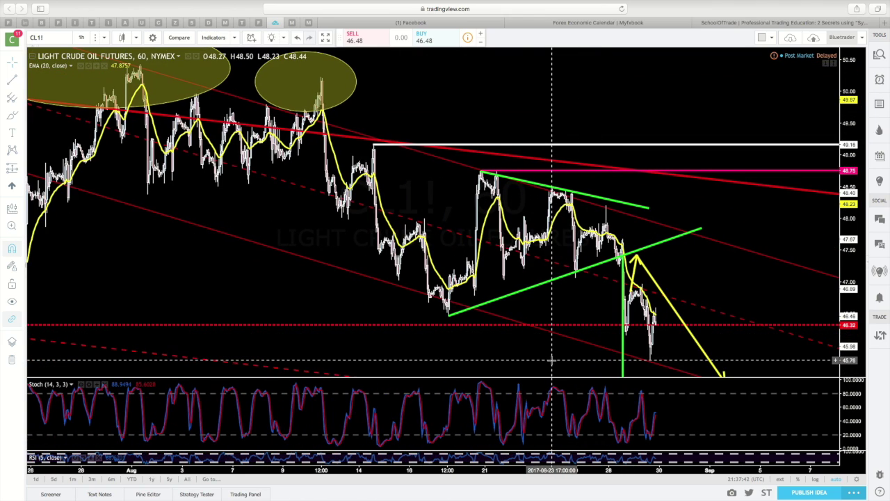
{"action": "scroll", "coordinate": [562, 331], "scroll_direction": "up", "scroll_amount": 3}
{"action": "scroll", "coordinate": [562, 332], "scroll_direction": "up", "scroll_amount": 2}
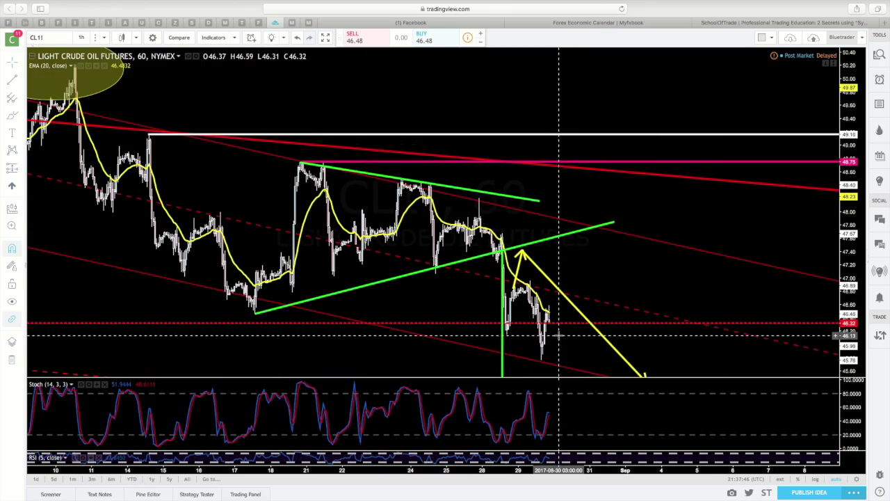
{"action": "scroll", "coordinate": [557, 337], "scroll_direction": "up", "scroll_amount": 2}
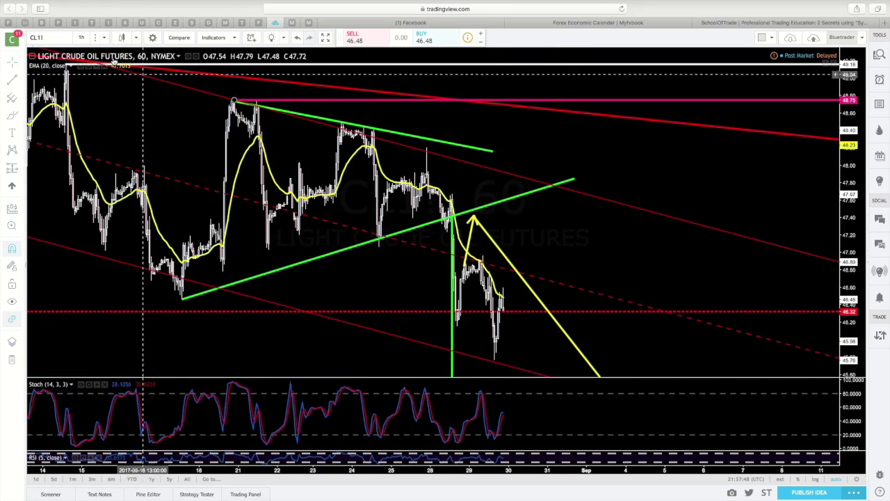
{"action": "scroll", "coordinate": [453, 201], "scroll_direction": "up", "scroll_amount": 1}
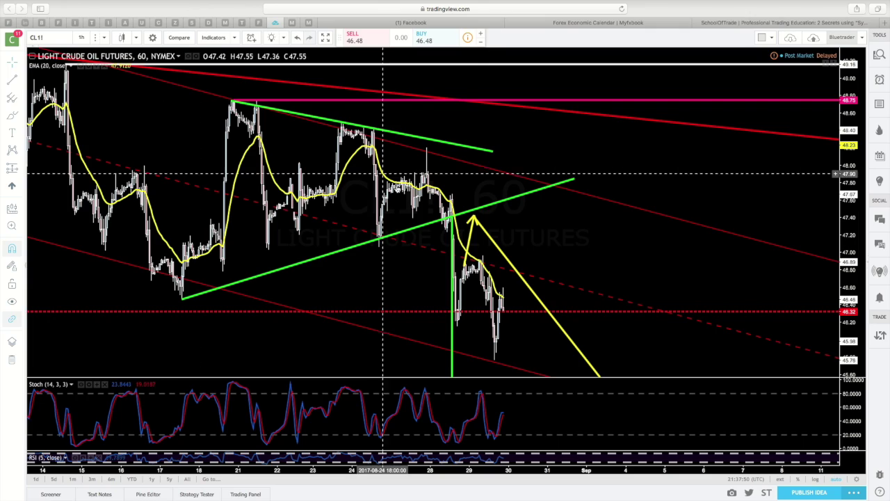
{"action": "scroll", "coordinate": [480, 215], "scroll_direction": "up", "scroll_amount": 1}
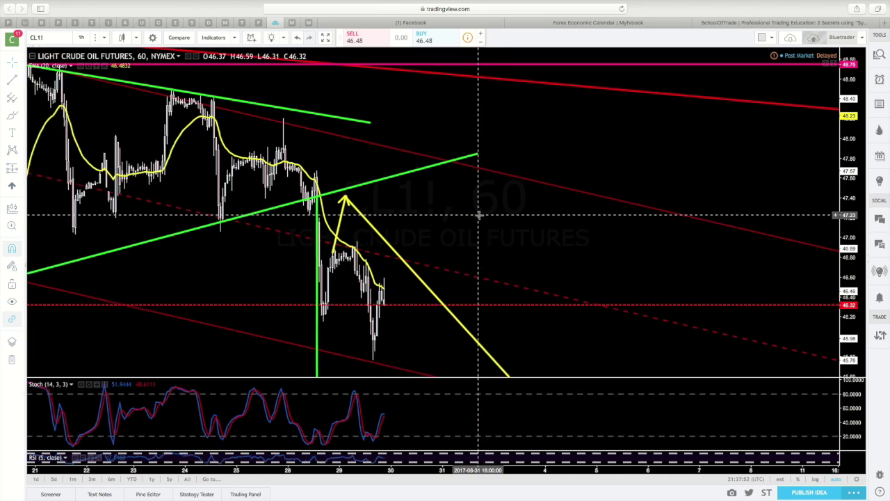
{"action": "left_click_drag", "start_coordinate": [477, 213], "coordinate": [674, 225]}
{"action": "scroll", "coordinate": [673, 225], "scroll_direction": "up", "scroll_amount": 1}
{"action": "left_click_drag", "start_coordinate": [582, 225], "coordinate": [674, 215]}
{"action": "scroll", "coordinate": [674, 216], "scroll_direction": "down", "scroll_amount": 3}
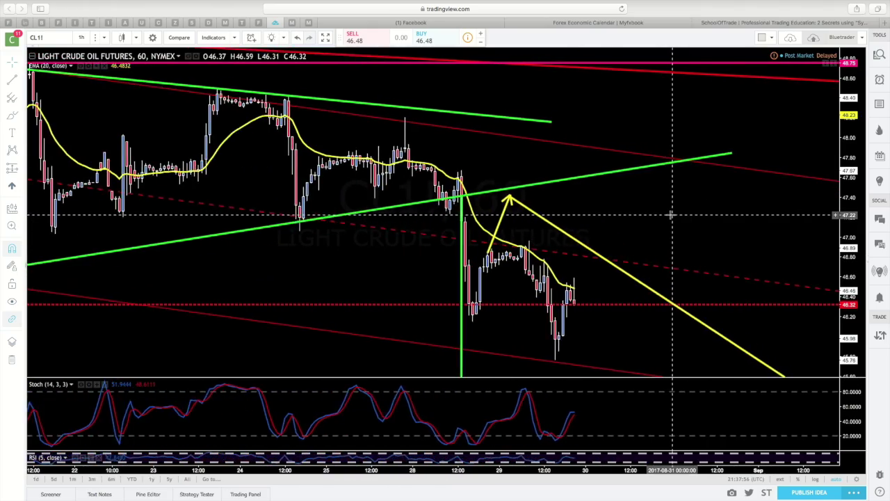
{"action": "scroll", "coordinate": [670, 216], "scroll_direction": "down", "scroll_amount": 1}
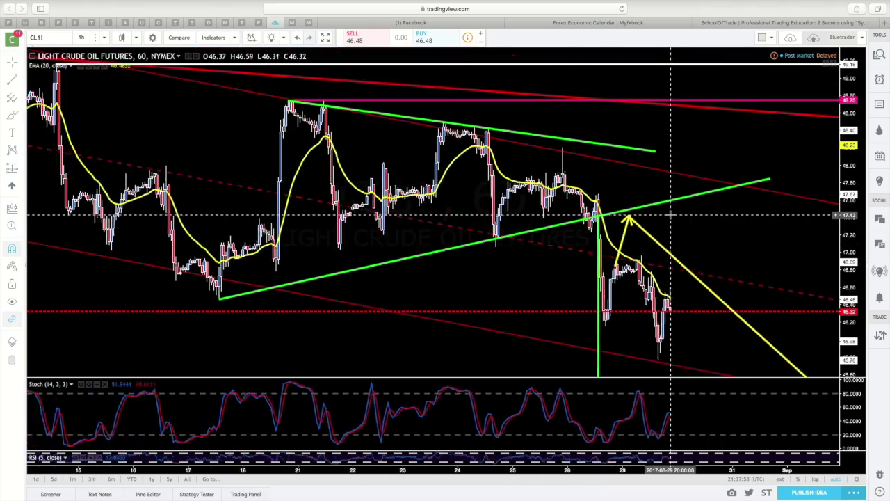
{"action": "left_click_drag", "start_coordinate": [704, 219], "coordinate": [580, 202]}
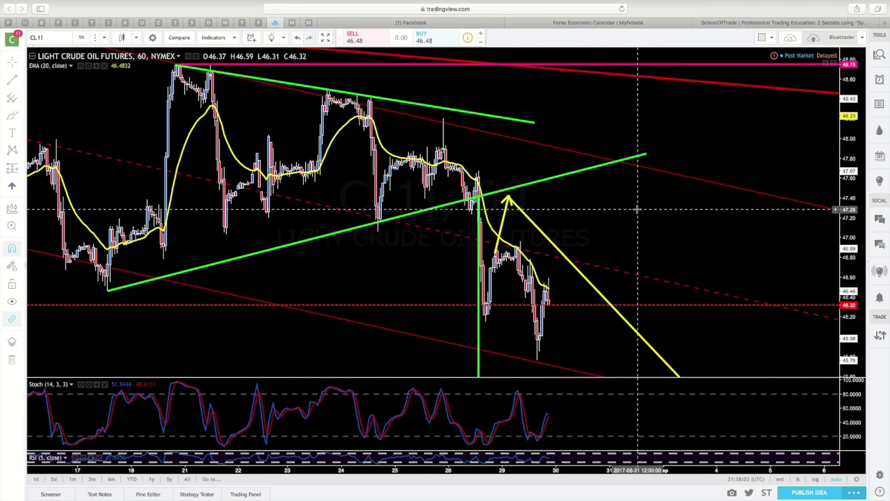
{"action": "scroll", "coordinate": [637, 208], "scroll_direction": "left", "scroll_amount": 1}
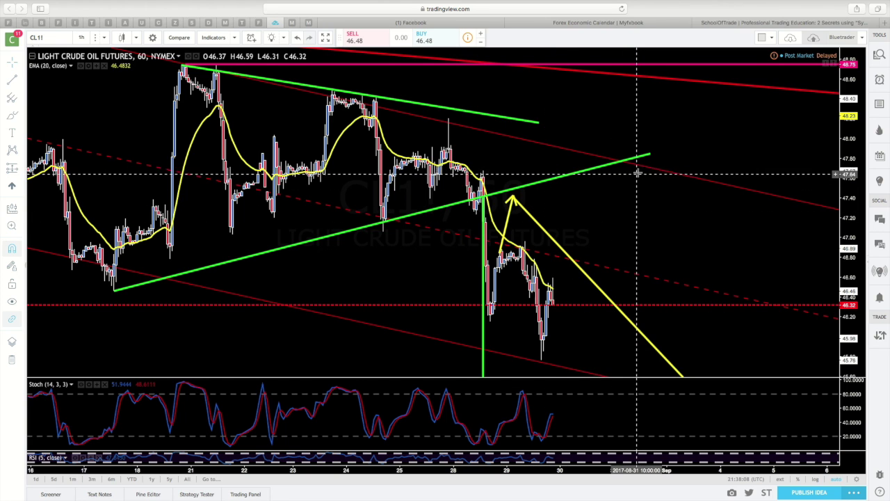
{"action": "left_click", "coordinate": [571, 176]}
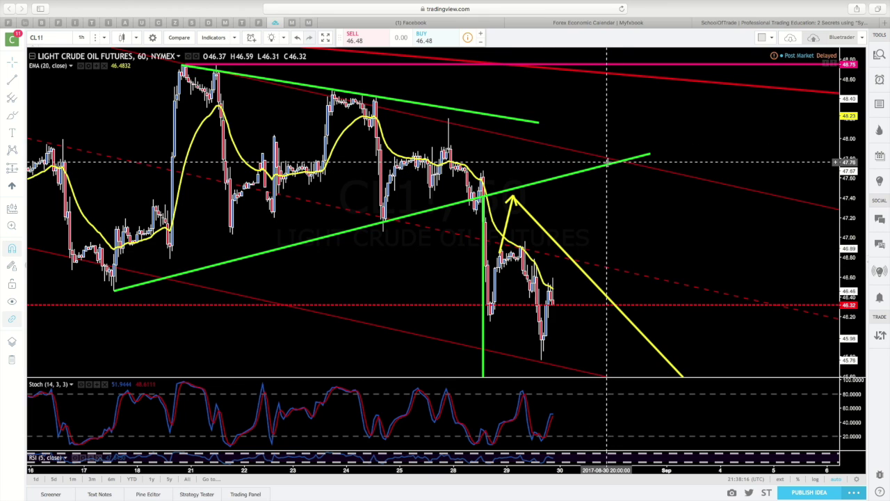
Switch the crude oil futures chart to the 15 minute interval.
{"action": "scroll", "coordinate": [607, 174], "scroll_direction": "down", "scroll_amount": 3}
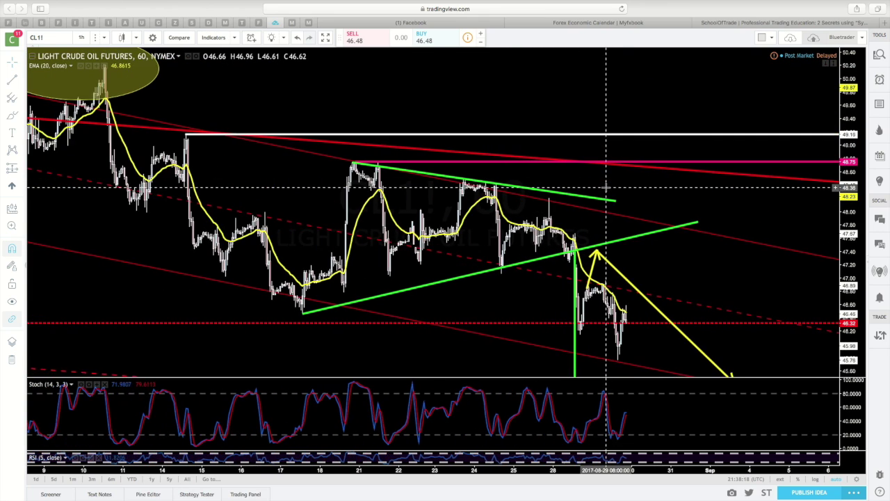
{"action": "left_click", "coordinate": [77, 38]}
{"action": "left_click", "coordinate": [105, 89]}
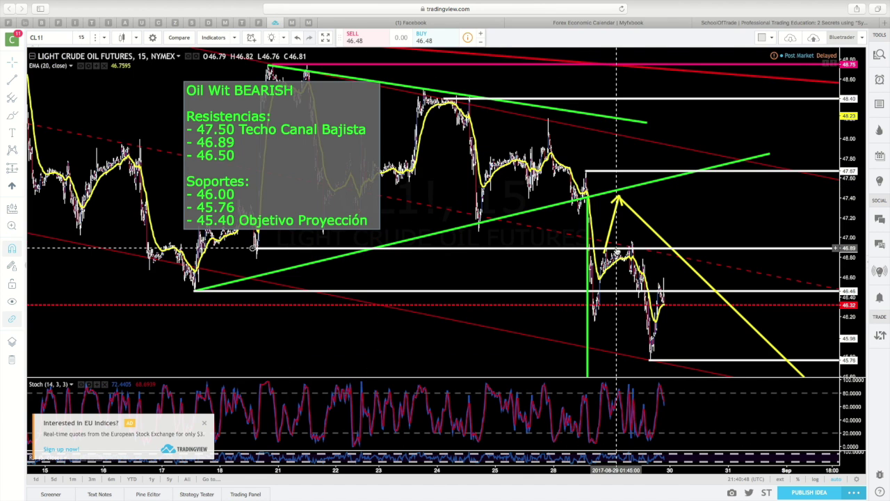
Examine the 15 minute price action against the white resistance and support lines, the falling red channel and the 45.40 projection target.
{"action": "scroll", "coordinate": [616, 248], "scroll_direction": "down", "scroll_amount": 2}
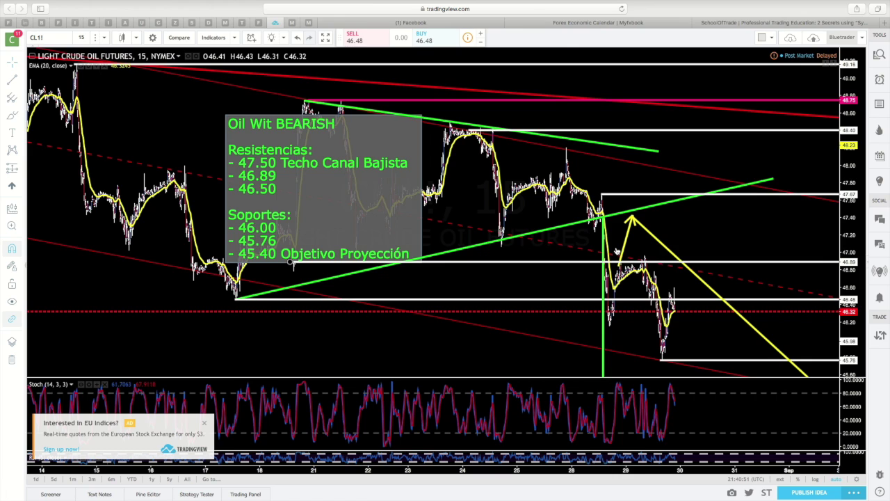
{"action": "left_click_drag", "start_coordinate": [552, 280], "coordinate": [495, 272]}
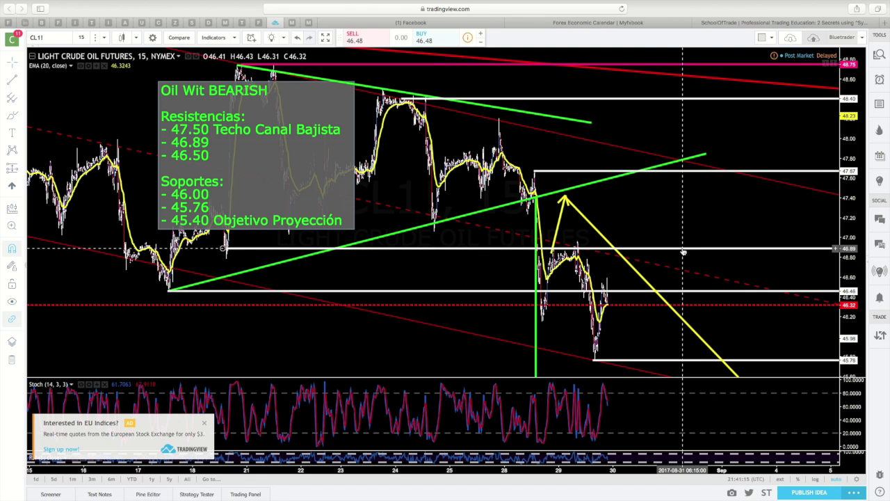
{"action": "scroll", "coordinate": [698, 293], "scroll_direction": "right", "scroll_amount": 1}
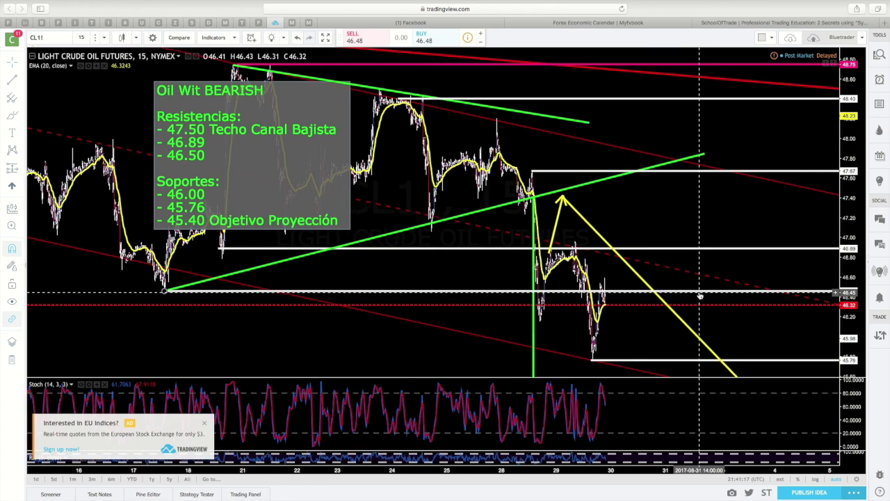
{"action": "scroll", "coordinate": [700, 296], "scroll_direction": "right", "scroll_amount": 5}
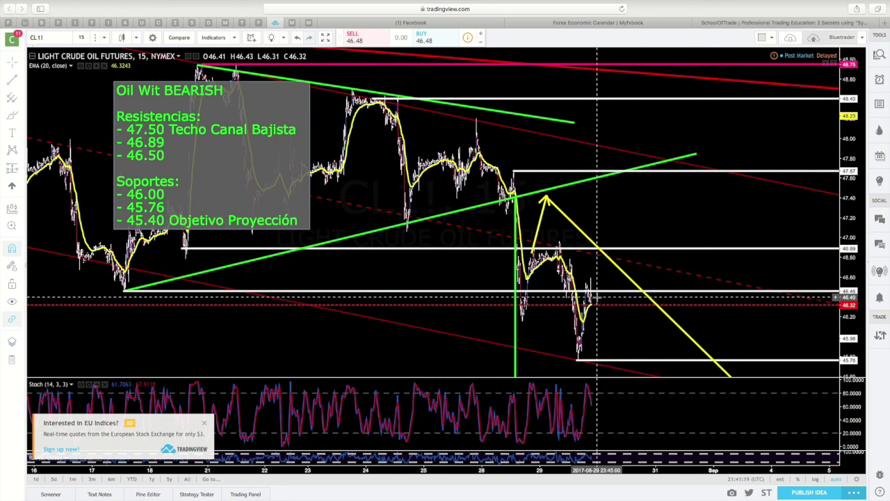
{"action": "scroll", "coordinate": [597, 295], "scroll_direction": "right", "scroll_amount": 8}
{"action": "scroll", "coordinate": [590, 307], "scroll_direction": "left", "scroll_amount": 15}
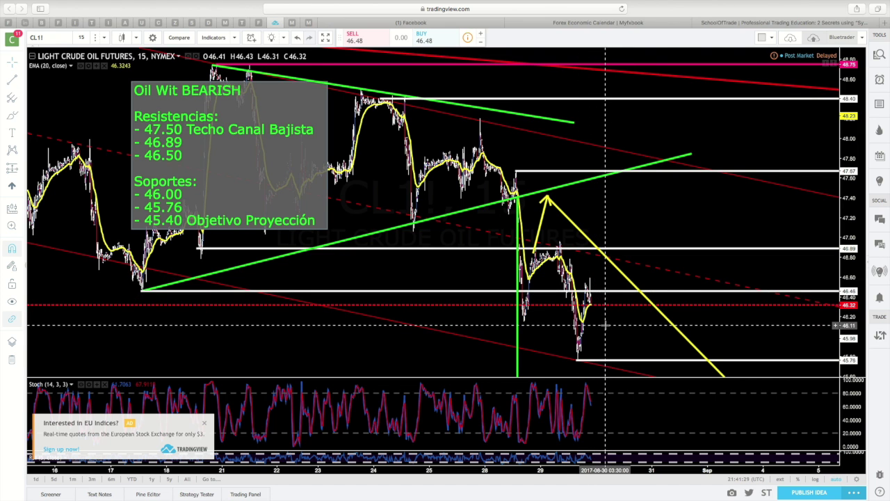
{"action": "scroll", "coordinate": [617, 322], "scroll_direction": "right", "scroll_amount": 5}
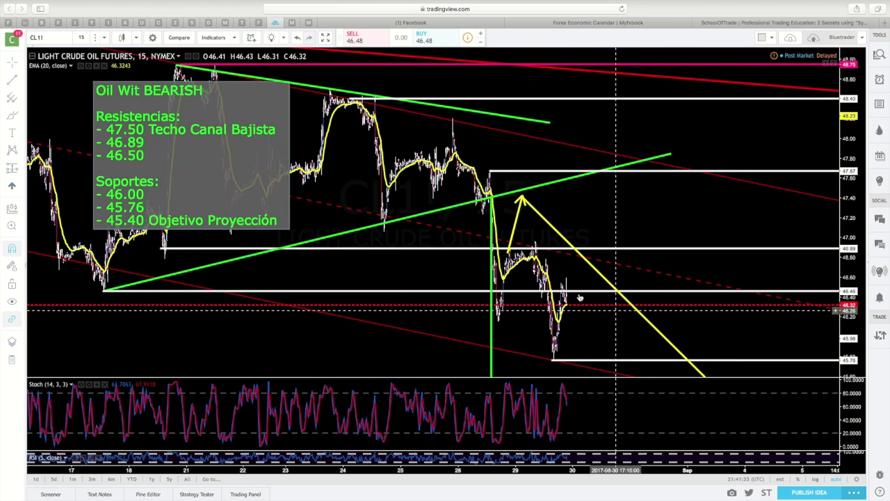
{"action": "scroll", "coordinate": [210, 200], "scroll_direction": "left", "scroll_amount": 4}
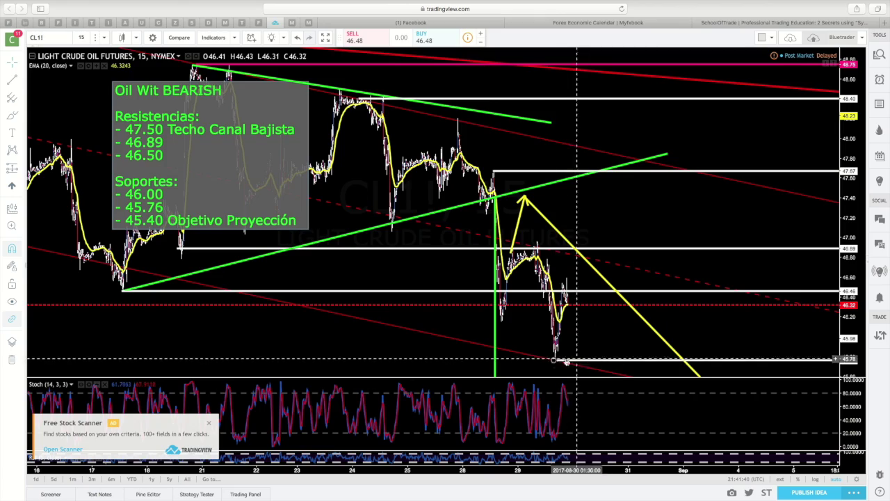
{"action": "scroll", "coordinate": [654, 333], "scroll_direction": "right", "scroll_amount": 4}
{"action": "scroll", "coordinate": [659, 334], "scroll_direction": "down", "scroll_amount": 8}
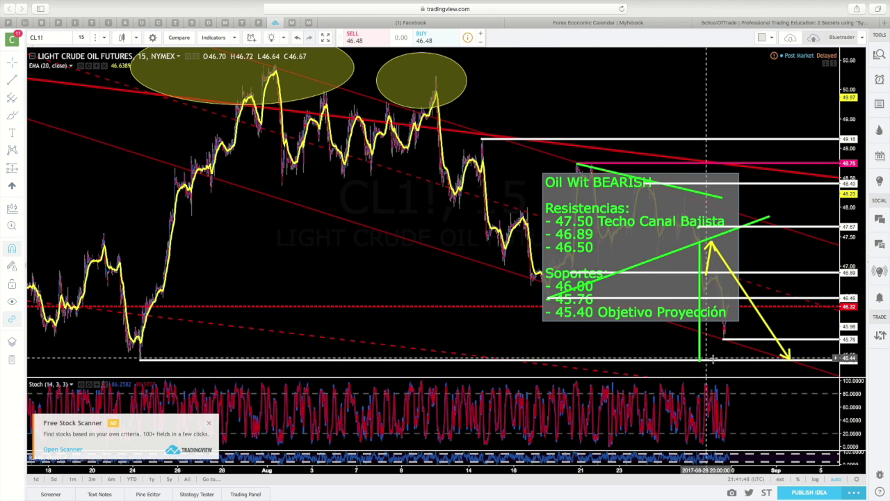
Move the "Oil Wit BEARISH" note off the green triangle and recent candles, back over the early to mid August prices.
{"action": "left_click", "coordinate": [627, 211]}
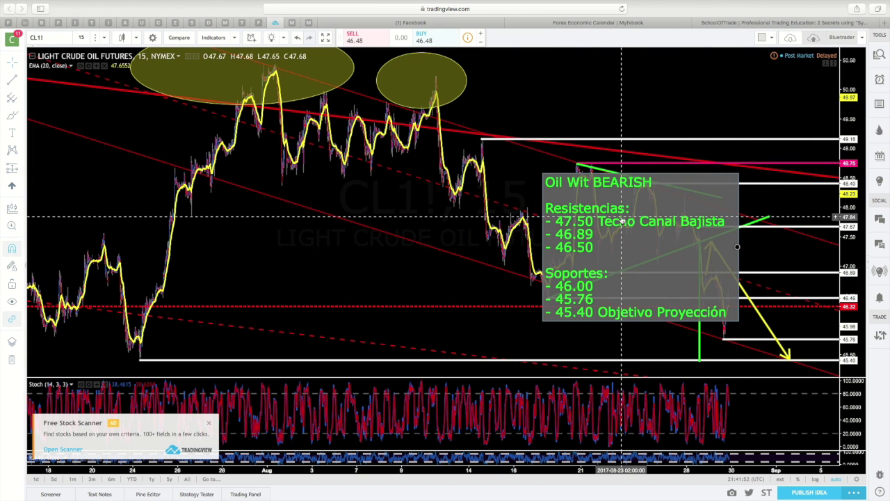
{"action": "mouse_move", "coordinate": [689, 179]}
{"action": "left_mouse_down"}
{"action": "mouse_move", "coordinate": [699, 180]}
{"action": "mouse_move", "coordinate": [478, 172]}
{"action": "left_mouse_up"}
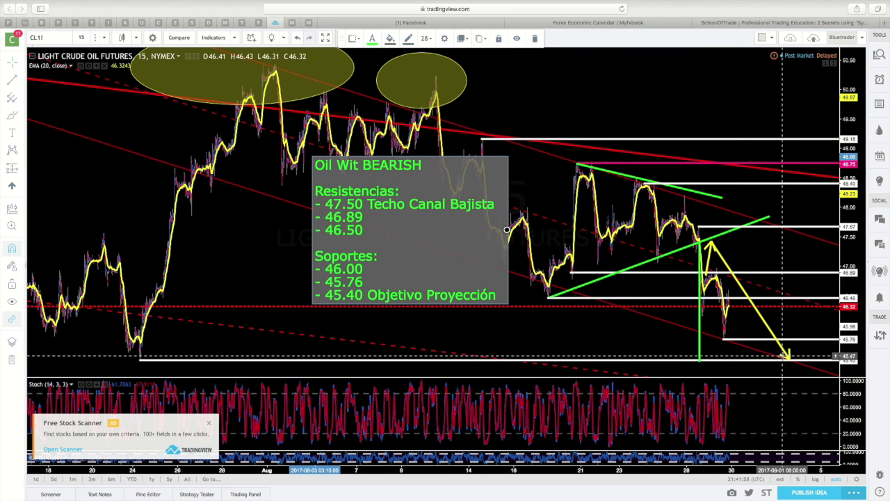
Extend the rising yellow arrow's tip to about 47.83 and shift the whole arrow up to span about 47.89 to 48.88.
{"action": "left_click", "coordinate": [712, 244]}
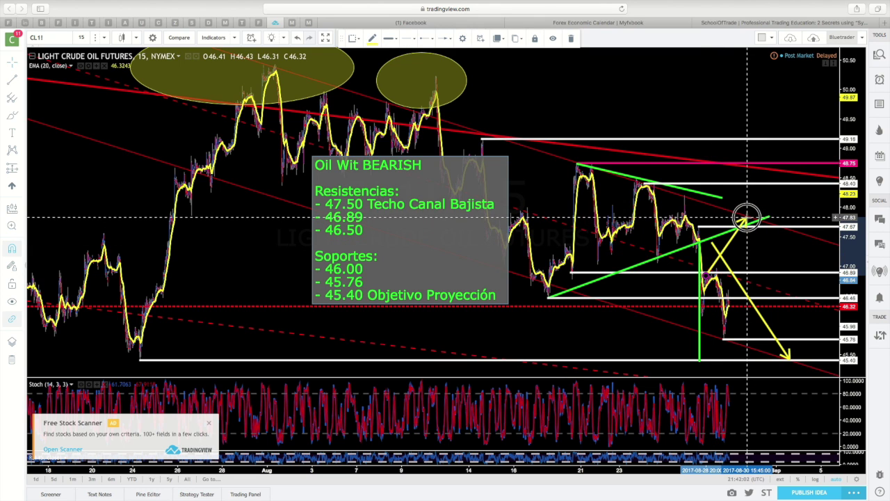
{"action": "left_click", "coordinate": [747, 218]}
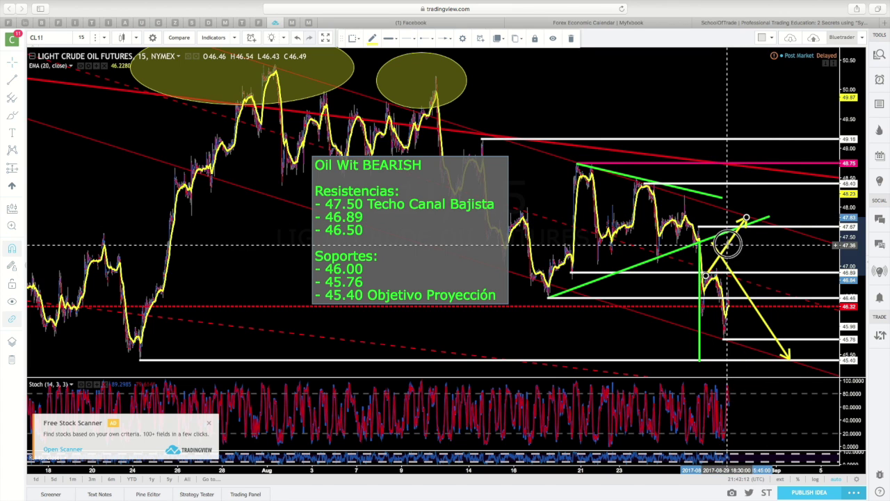
{"action": "left_click_drag", "start_coordinate": [728, 244], "coordinate": [759, 182]}
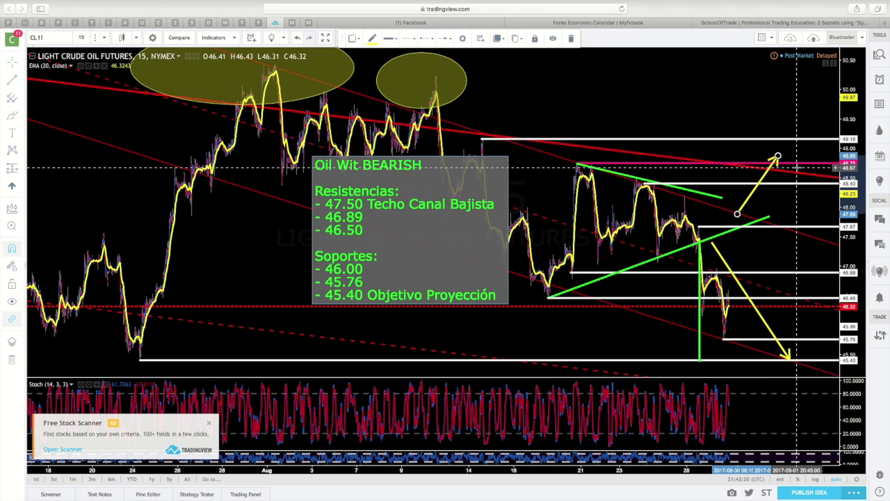
Delete the rising yellow projection arrow from the 15 minute chart.
{"action": "left_click_drag", "start_coordinate": [767, 173], "coordinate": [699, 299]}
{"action": "key", "text": "Delete"}
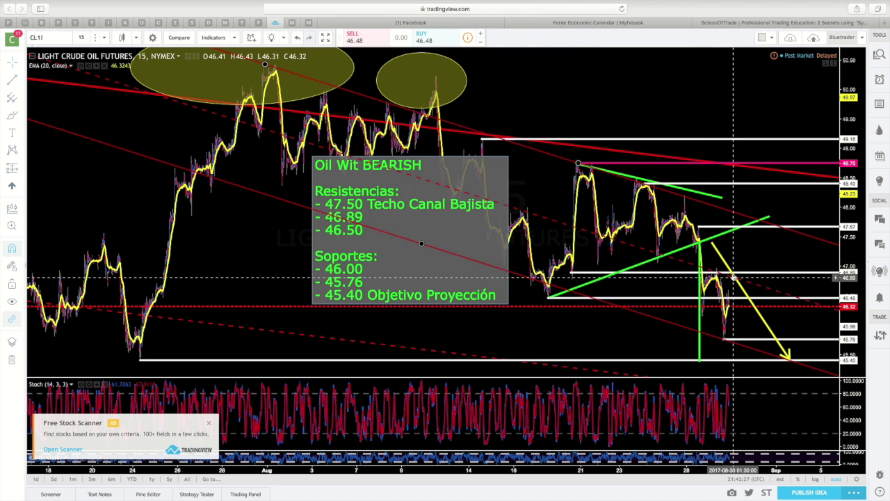
Lower the start of the falling yellow arrow to about 46.93, near the 46.89 resistance line.
{"action": "left_click", "coordinate": [727, 264]}
{"action": "left_click_drag", "start_coordinate": [711, 242], "coordinate": [716, 269]}
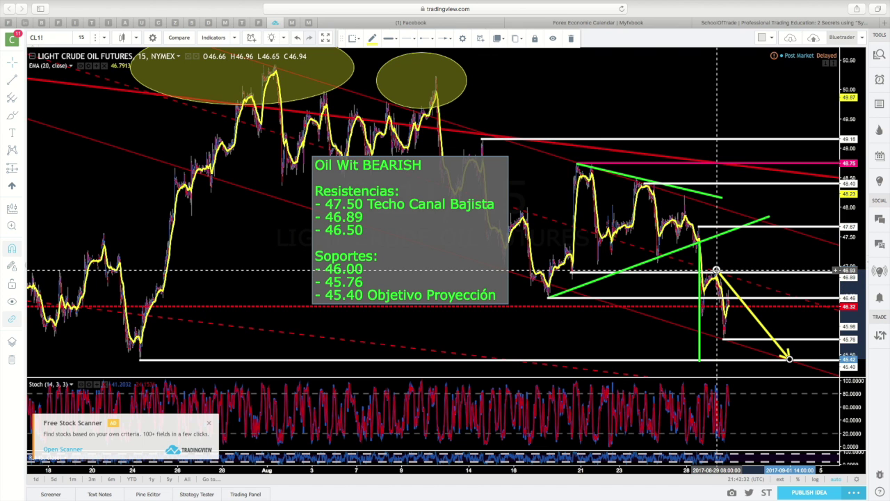